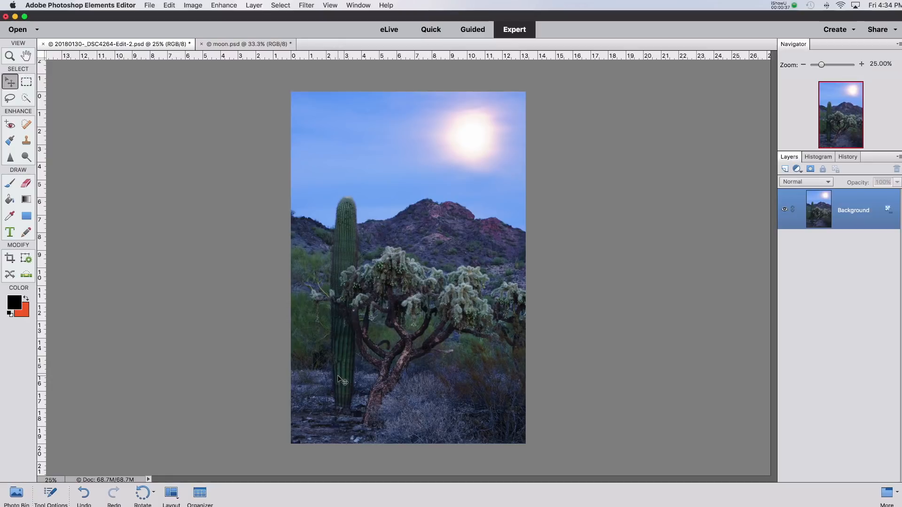
Add a blank layer above the background of the desert photo
click(227, 44)
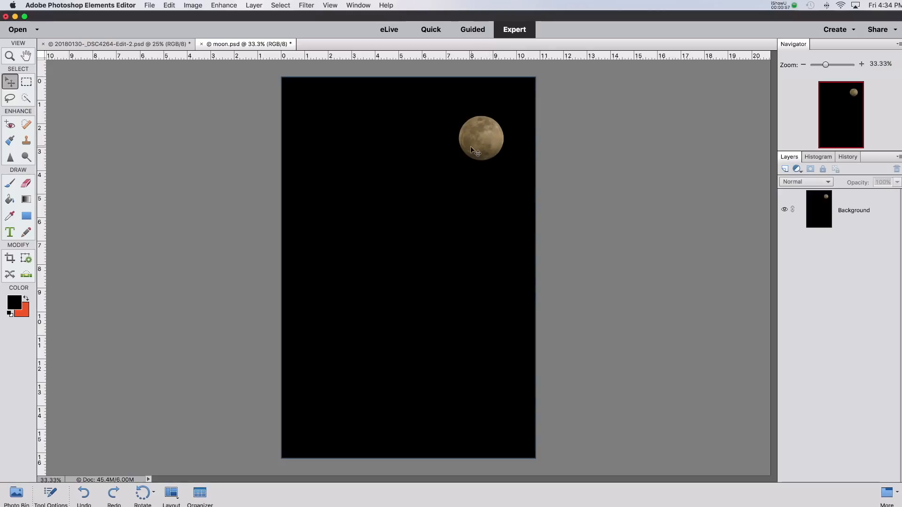
click(116, 46)
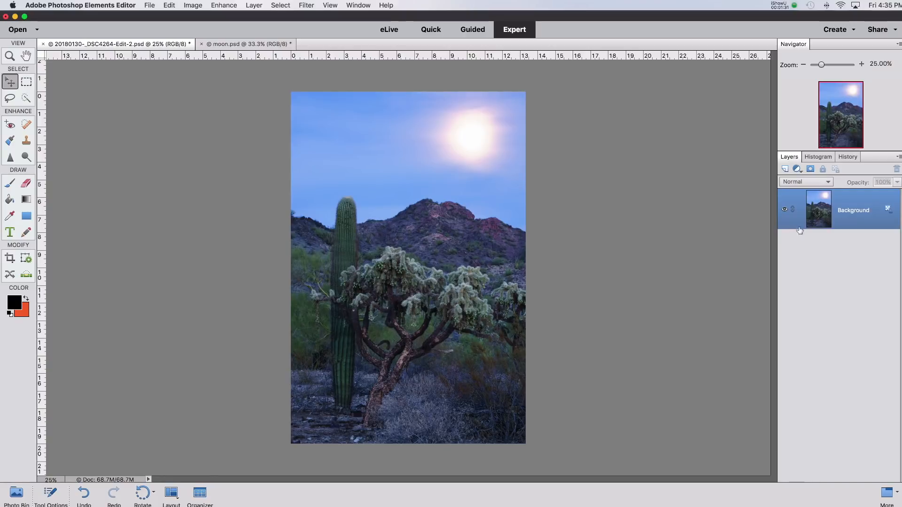
click(785, 169)
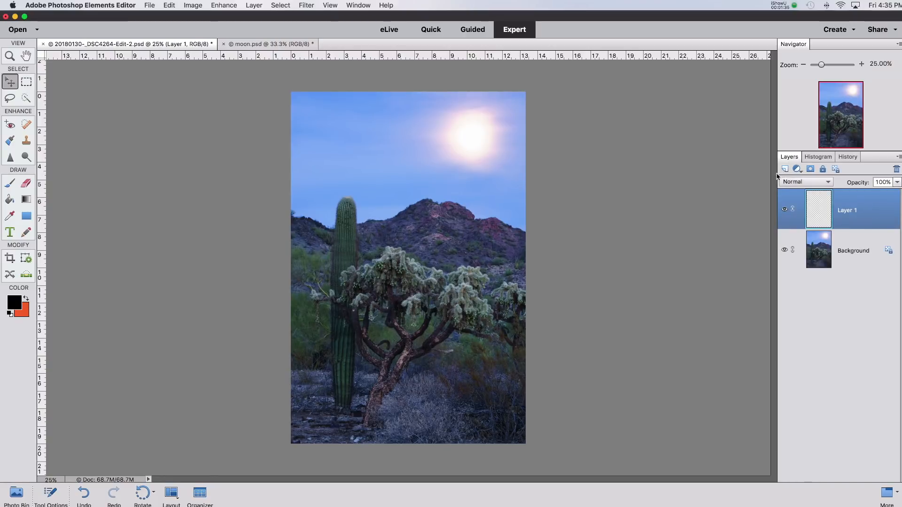
Clone clean blue sky over the overexposed moon on the blank layer, using an 810 px Clone Stamp brush
click(26, 141)
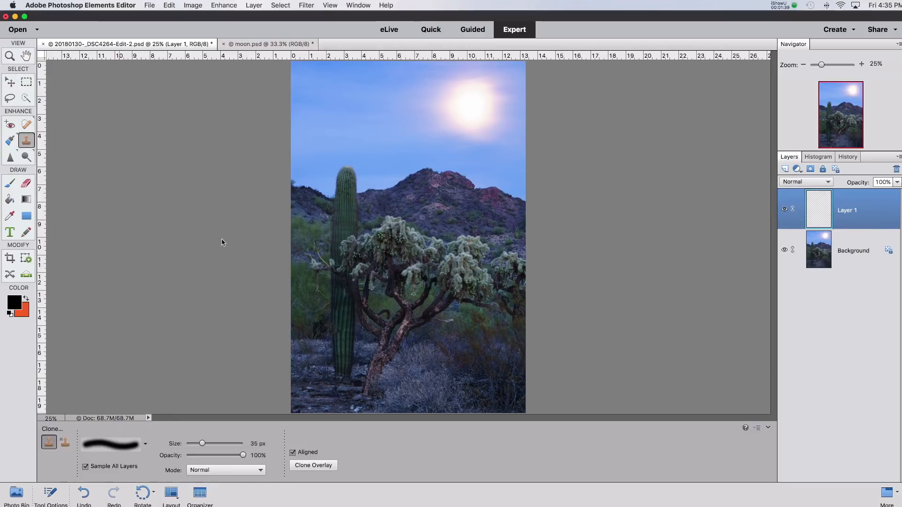
drag(202, 444, 229, 447)
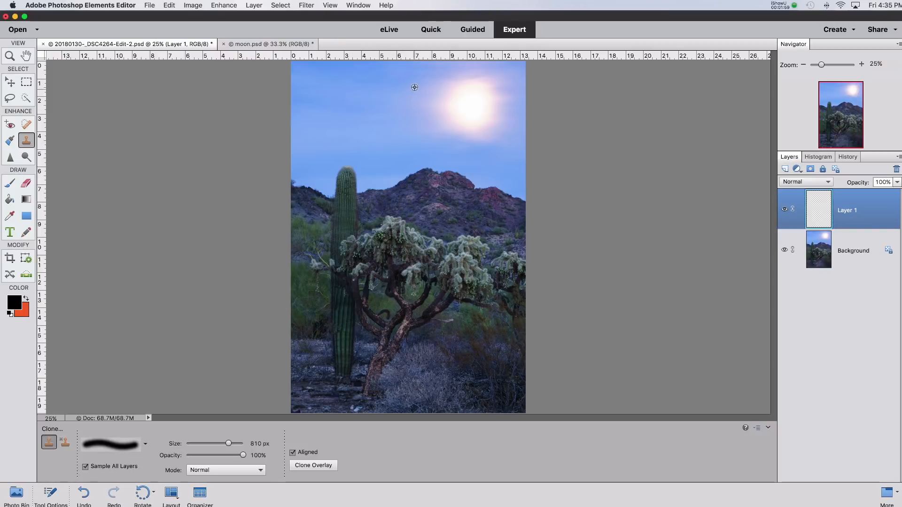
drag(428, 84, 538, 85)
alt+click(371, 89)
alt+click(379, 97)
drag(399, 108, 526, 118)
alt+click(344, 116)
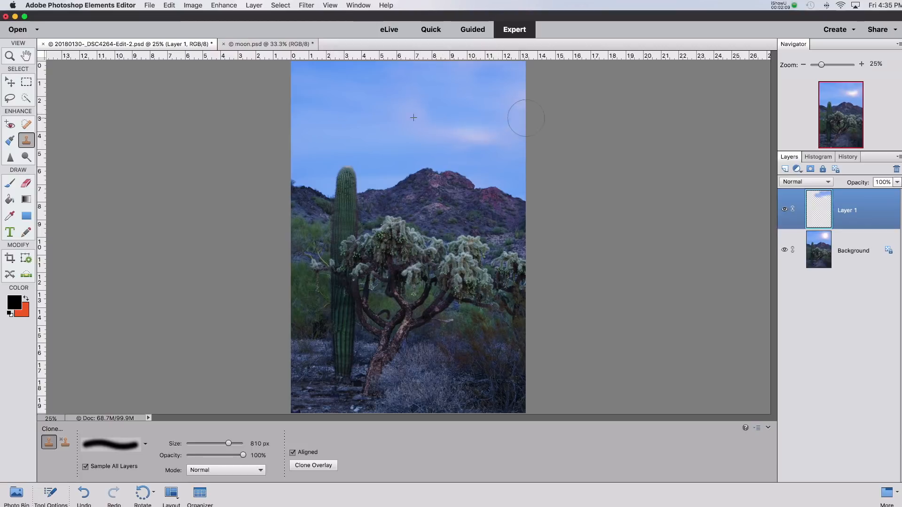
alt+click(361, 117)
drag(438, 134, 512, 136)
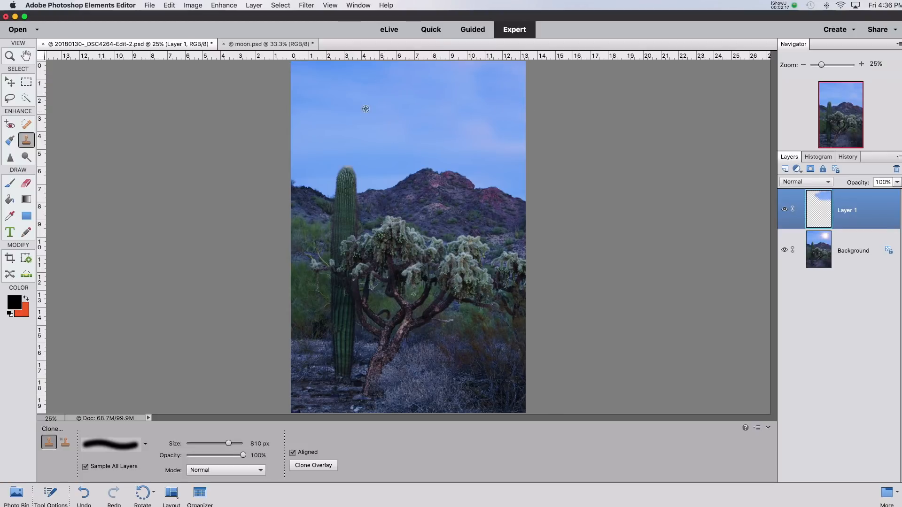
alt+click(343, 117)
drag(499, 147, 508, 148)
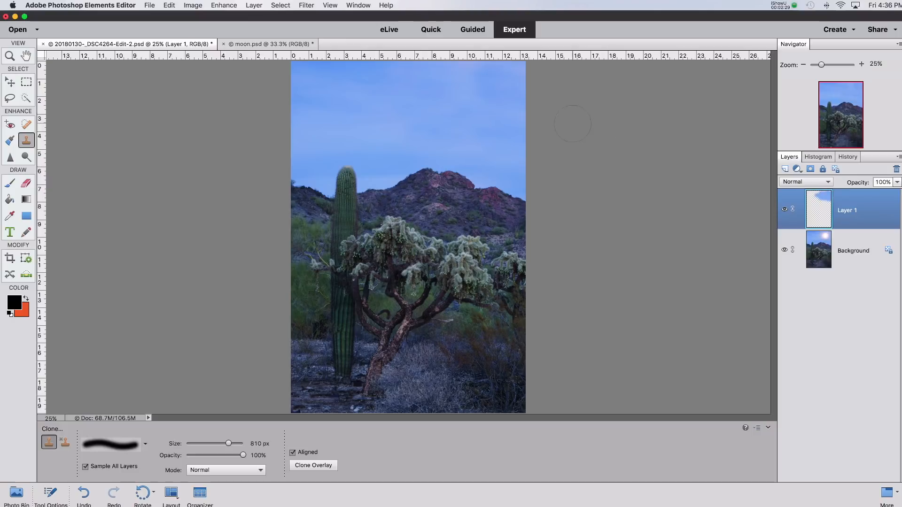
Select the moon on the Background layer of moon.psd using a 45 px Quick Selection brush
click(242, 46)
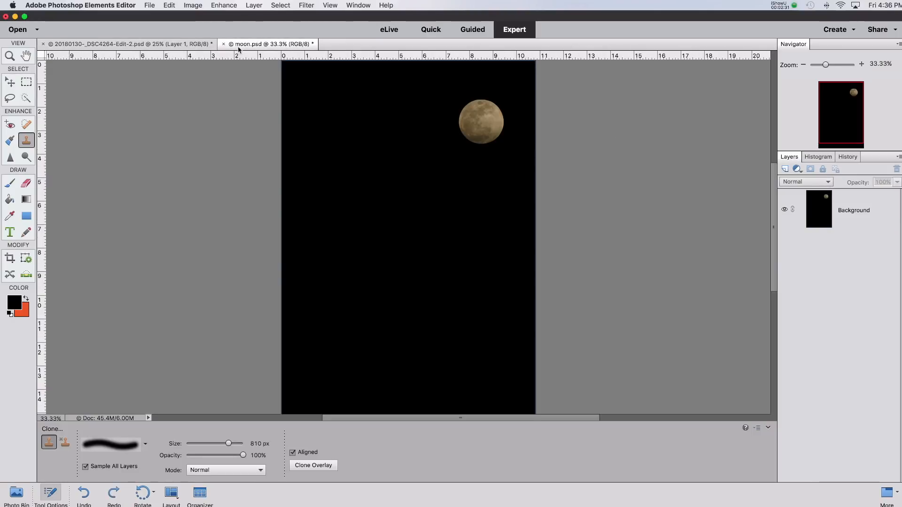
click(24, 99)
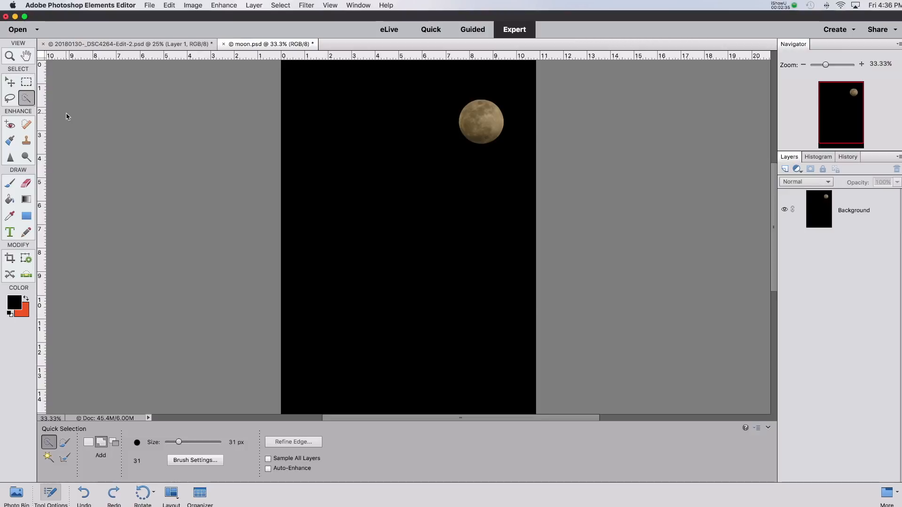
click(853, 213)
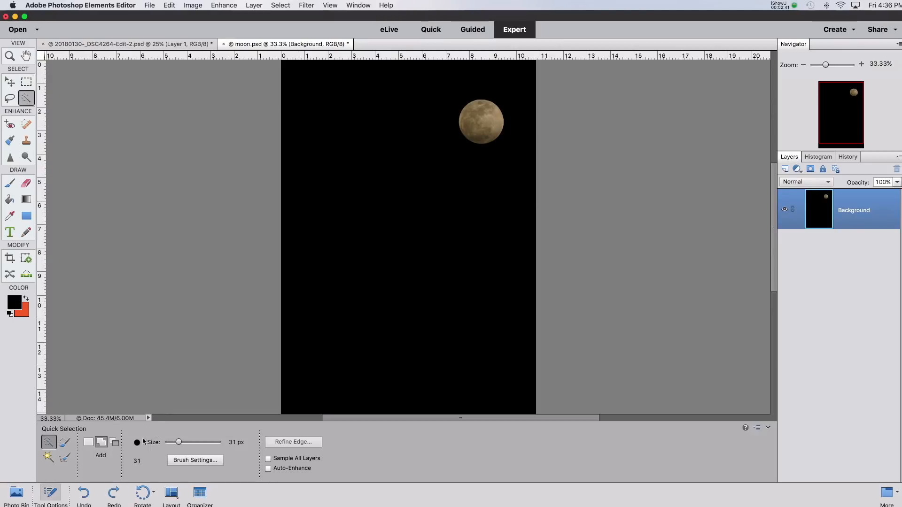
drag(179, 444, 186, 444)
drag(470, 108, 493, 135)
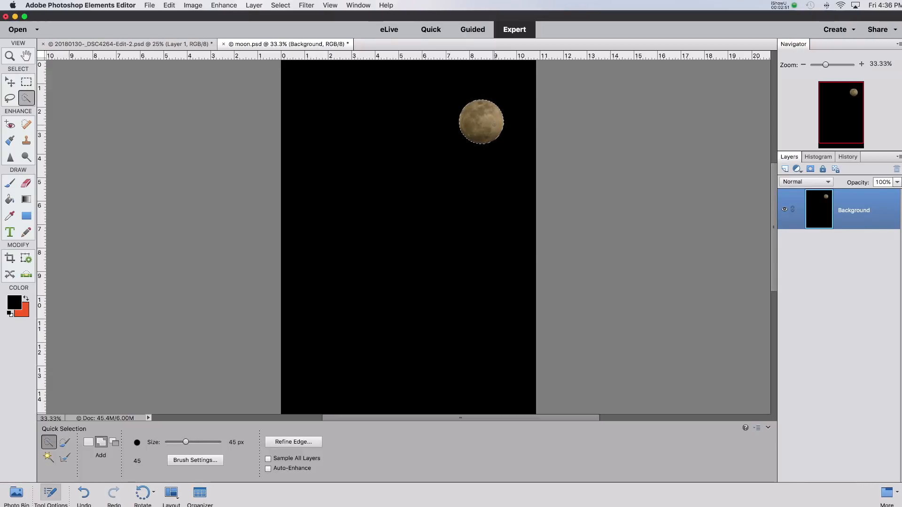
Refine the moon selection's edge with a 13.9 px radius and brush along the moon's rim
click(293, 442)
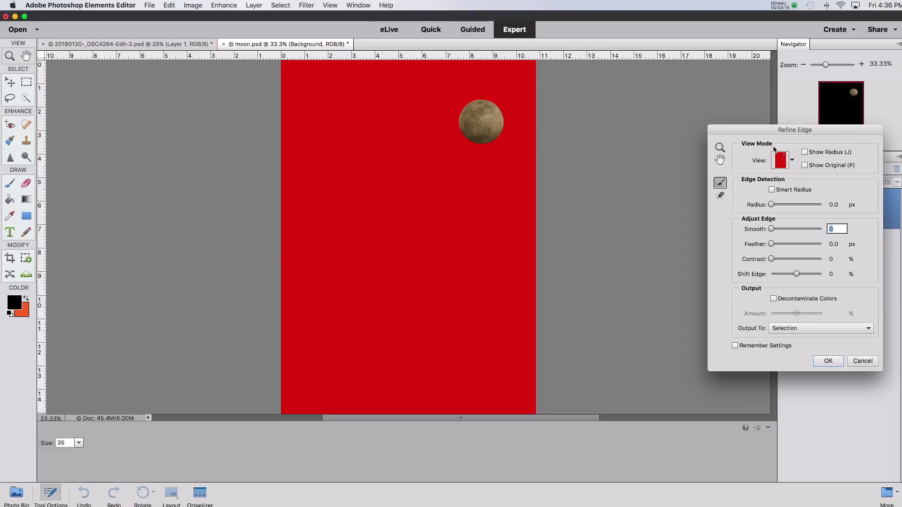
drag(773, 205, 782, 212)
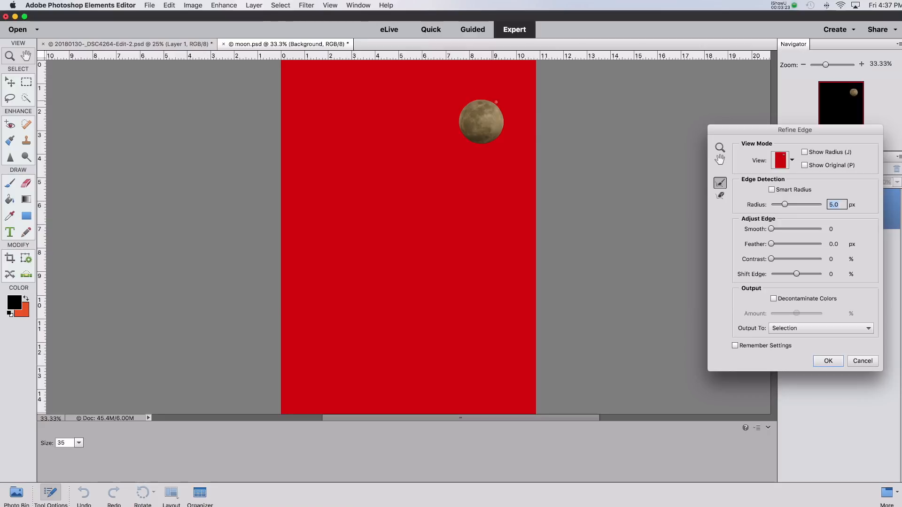
drag(785, 205, 792, 205)
drag(792, 205, 793, 205)
mouse_move(482, 144)
mouse_down()
mouse_move(472, 143)
mouse_move(459, 117)
mouse_move(464, 105)
mouse_move(491, 100)
mouse_up()
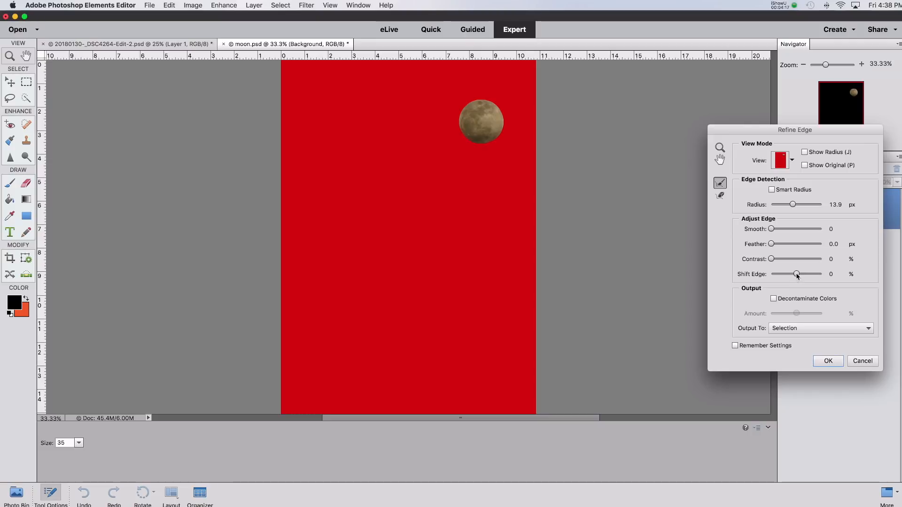
Set Shift Edge to -6%, Feather to 3.3 px and Smooth to 17, and output the refined moon to a new layer
drag(797, 276, 796, 278)
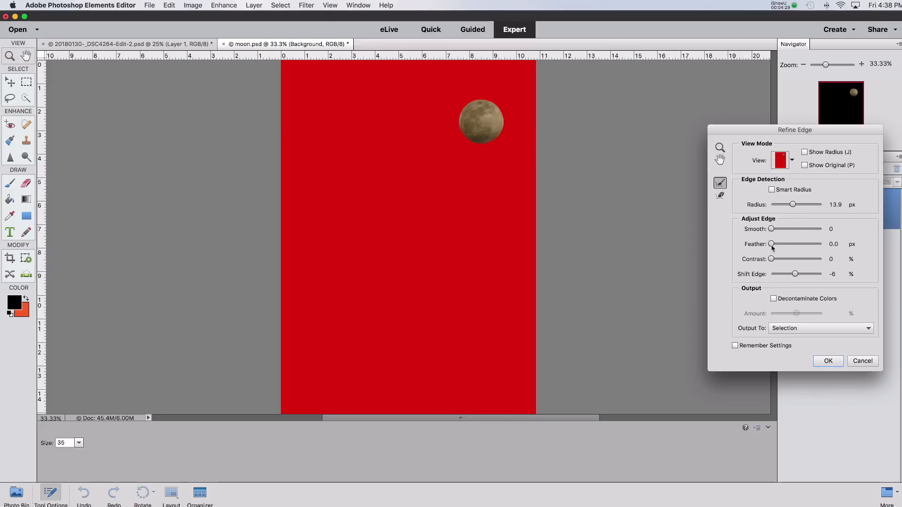
drag(772, 246, 781, 250)
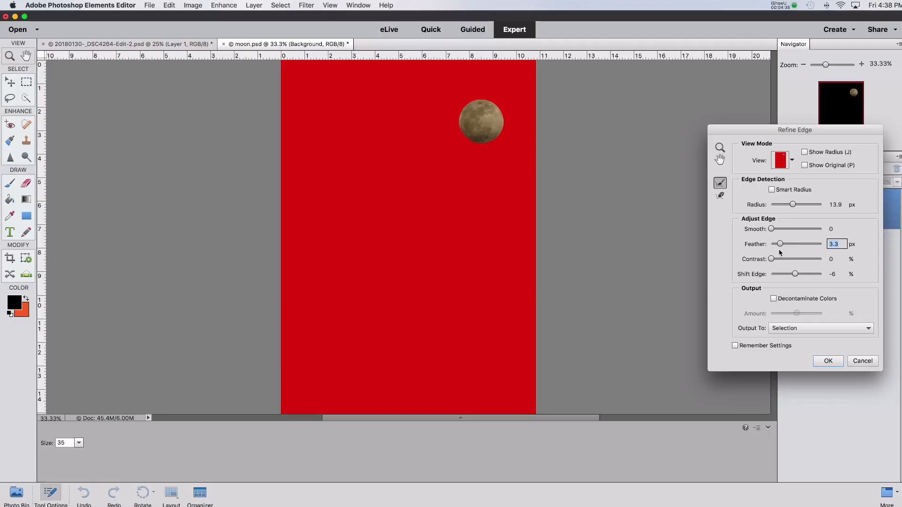
drag(774, 231, 779, 230)
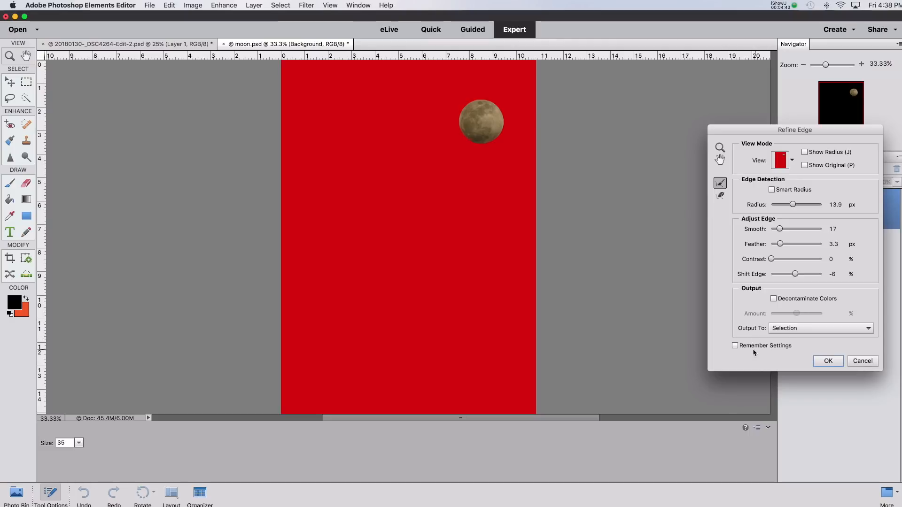
click(823, 329)
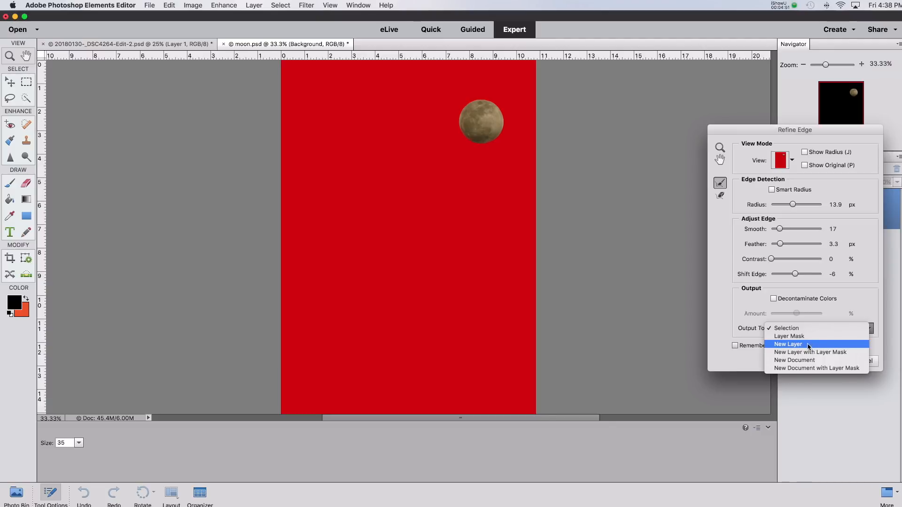
click(808, 346)
click(828, 361)
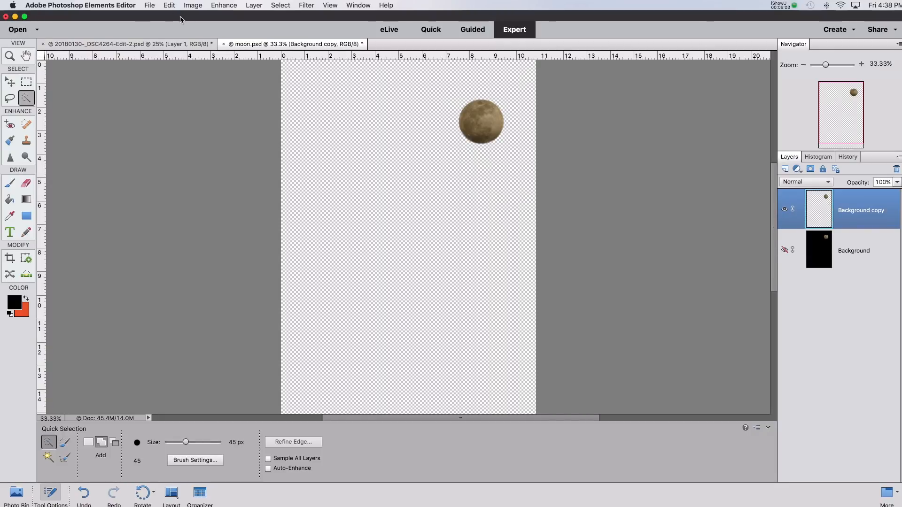
Copy the cut-out moon into the desert photo and place it in the sky over the original moon's spot
click(280, 7)
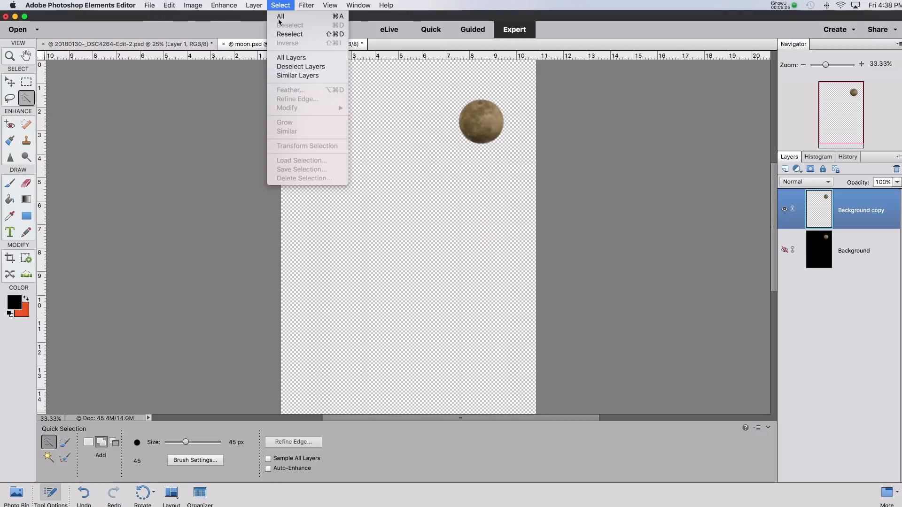
click(281, 17)
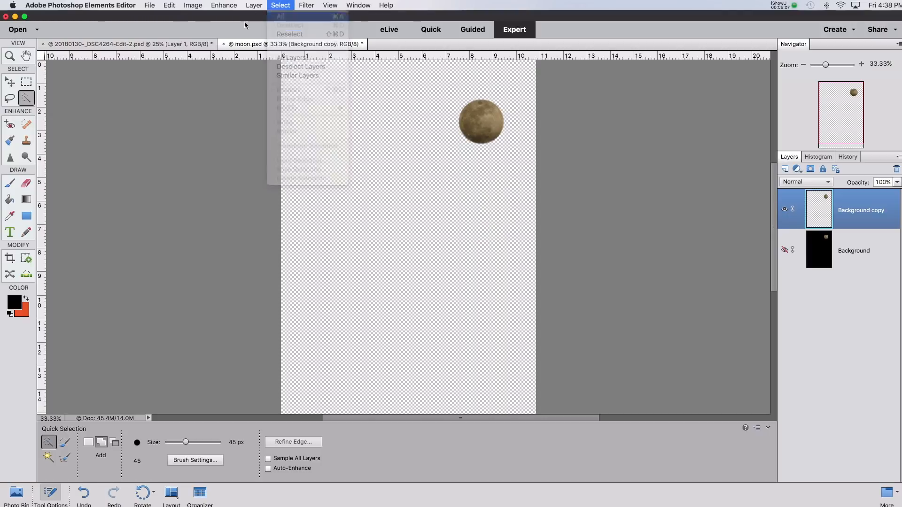
click(169, 5)
click(177, 57)
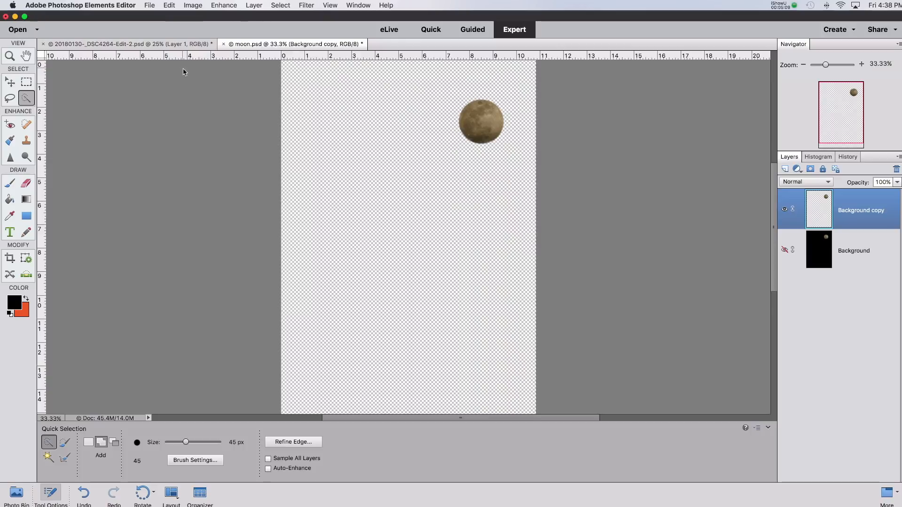
click(99, 45)
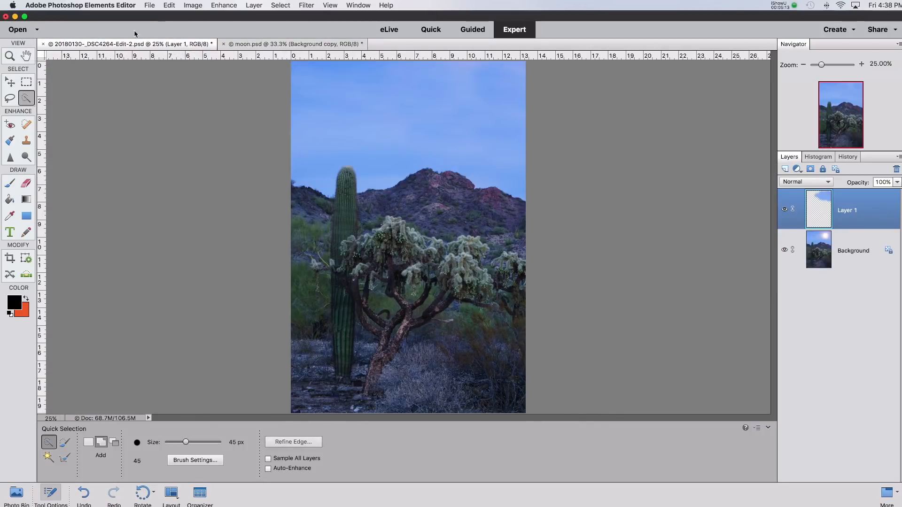
click(171, 6)
click(187, 75)
click(9, 83)
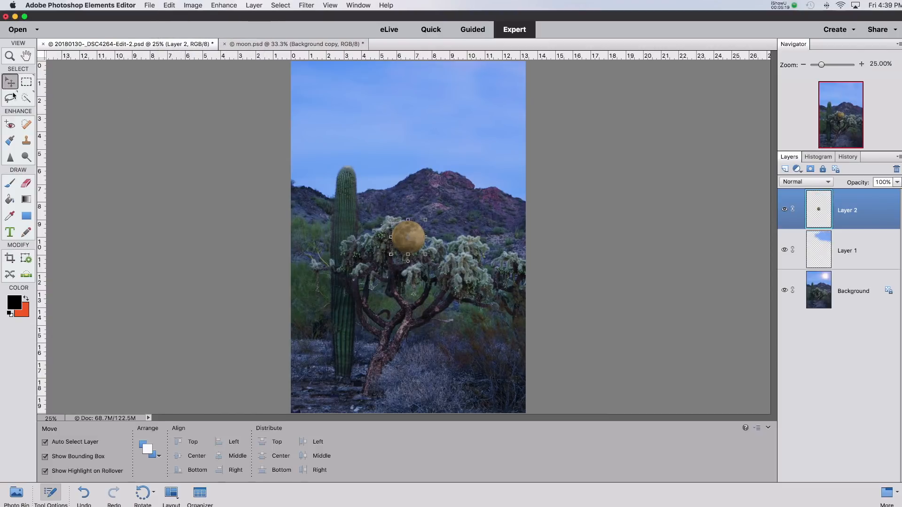
drag(407, 238, 468, 108)
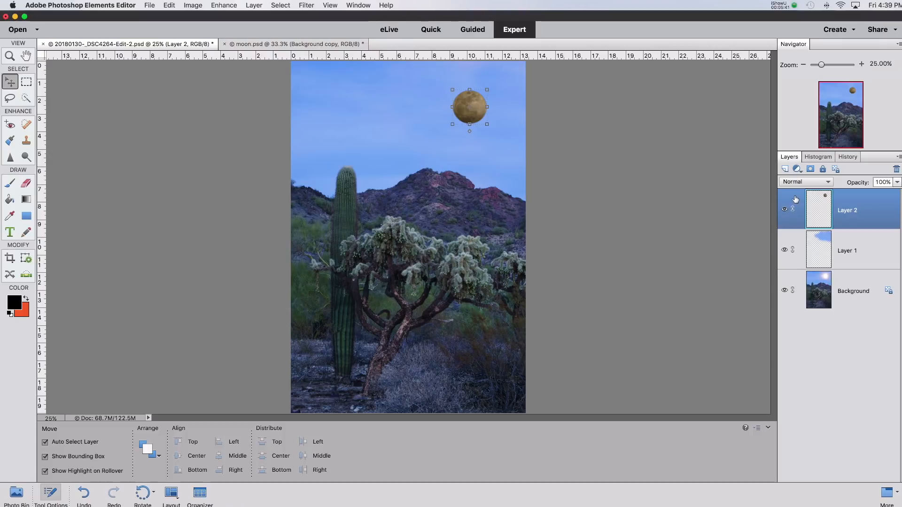
Blend the pasted moon layer into the sky with Overlay mode at 84% opacity
click(806, 183)
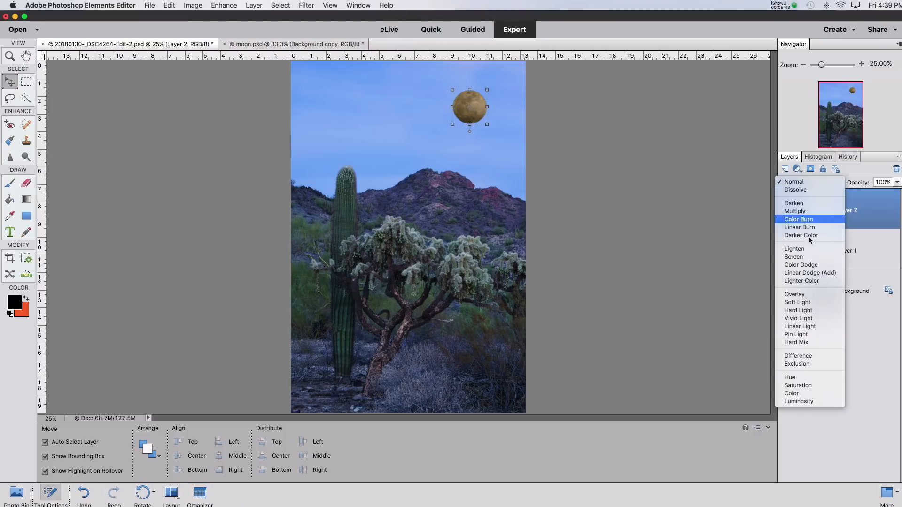
click(812, 297)
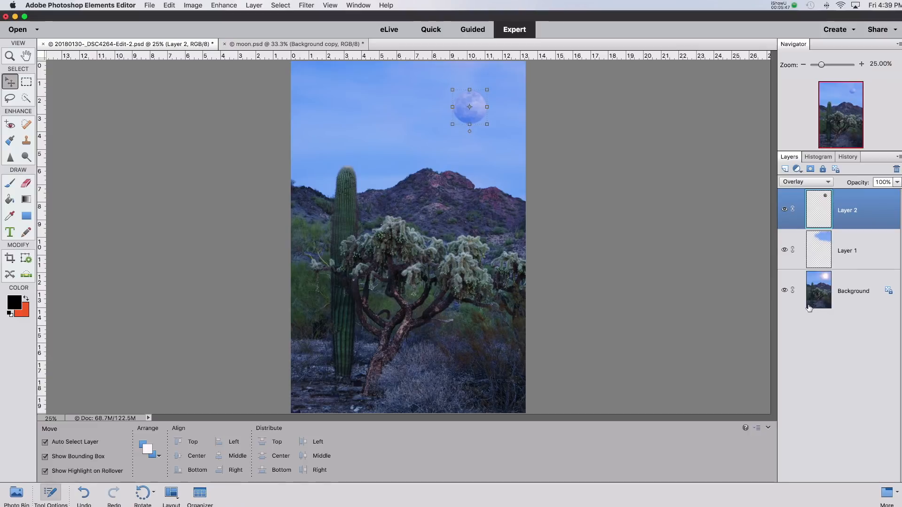
click(897, 182)
drag(898, 193, 892, 197)
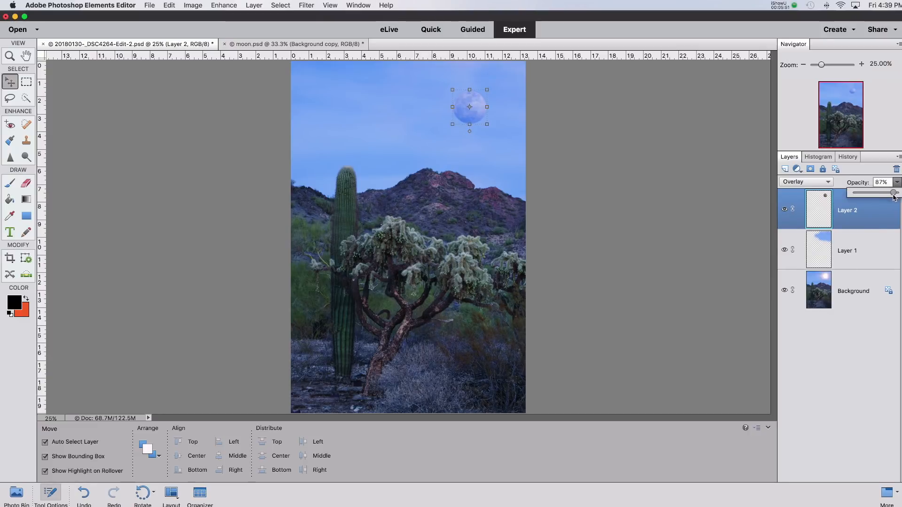
drag(892, 197, 892, 198)
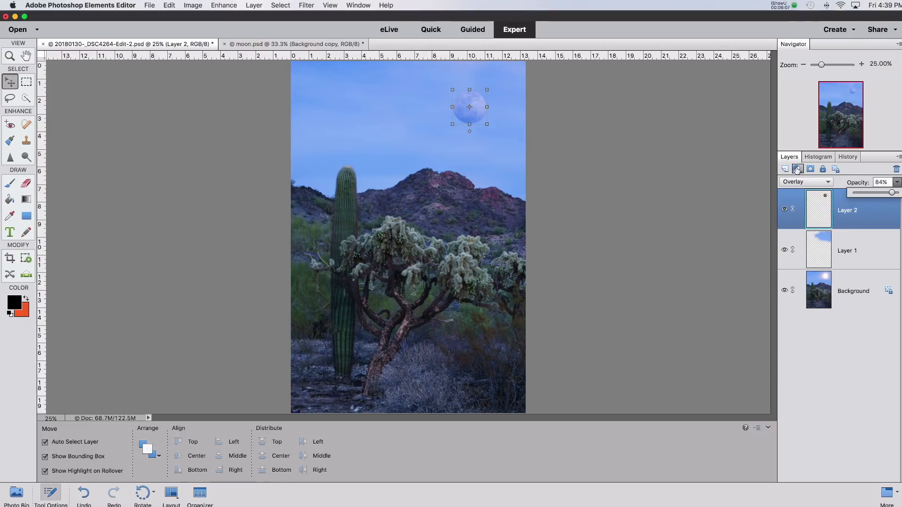
Add a Brightness/Contrast adjustment layer clipped to the moon layer, with brightness 91 and contrast -47
click(796, 170)
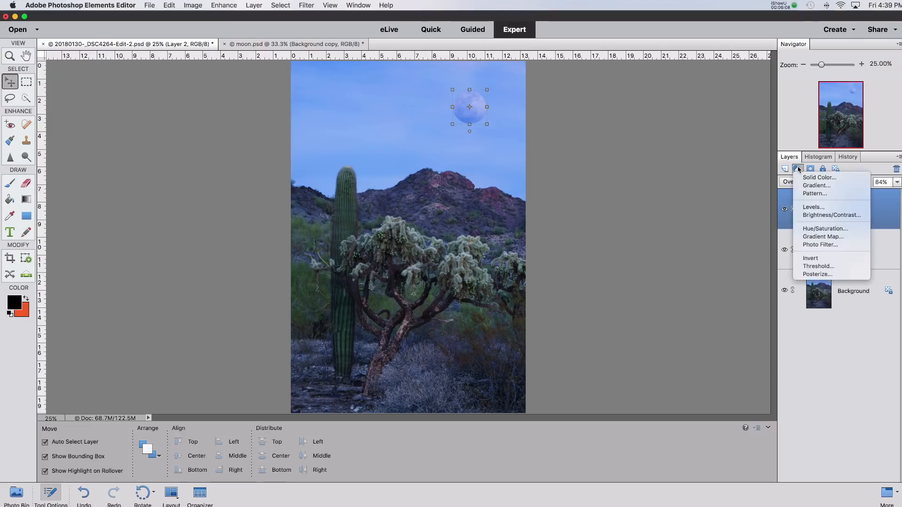
click(815, 216)
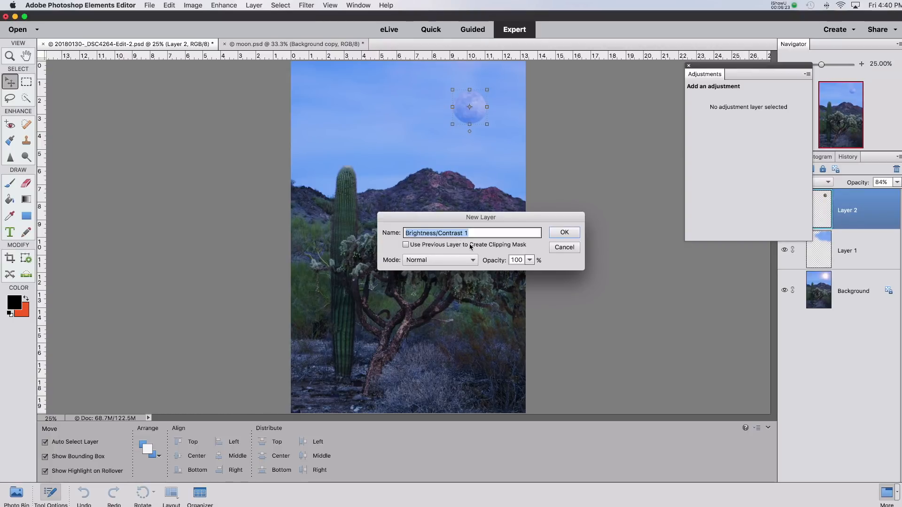
click(406, 245)
click(567, 234)
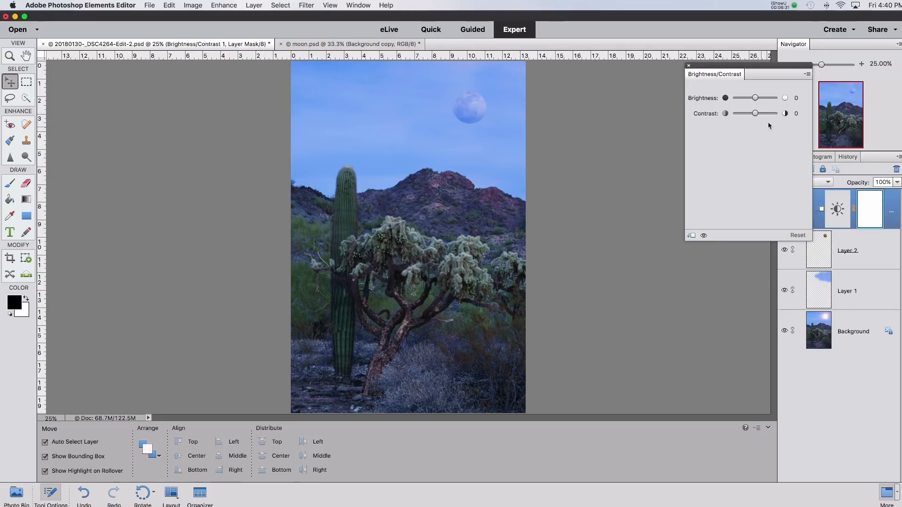
mouse_move(756, 97)
mouse_down()
mouse_move(768, 98)
mouse_move(734, 114)
mouse_move(769, 101)
mouse_up()
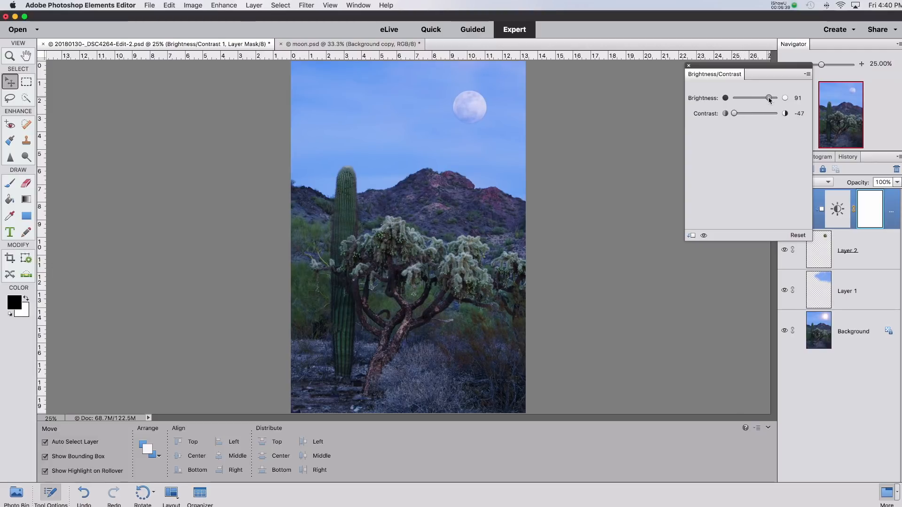
click(688, 66)
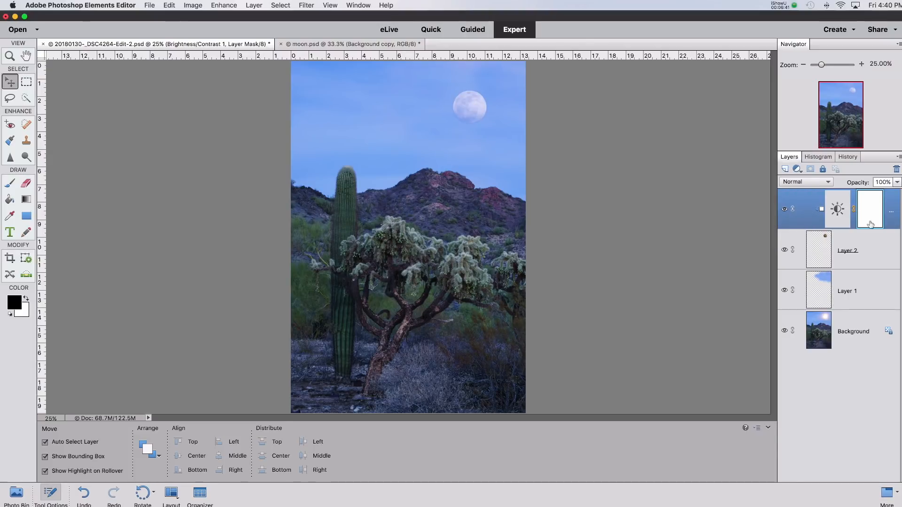
Reduce the opacity of the moon layer (Layer 2) to 76%
click(867, 252)
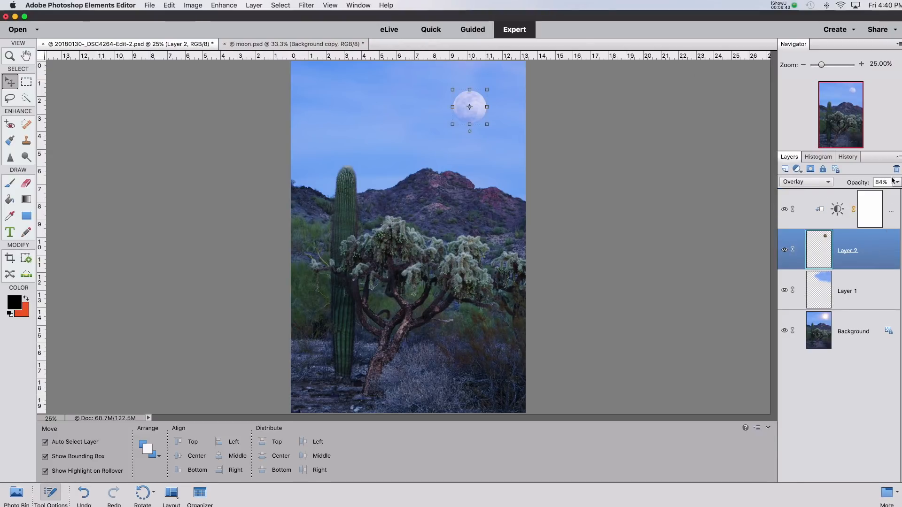
click(896, 183)
drag(892, 196, 886, 201)
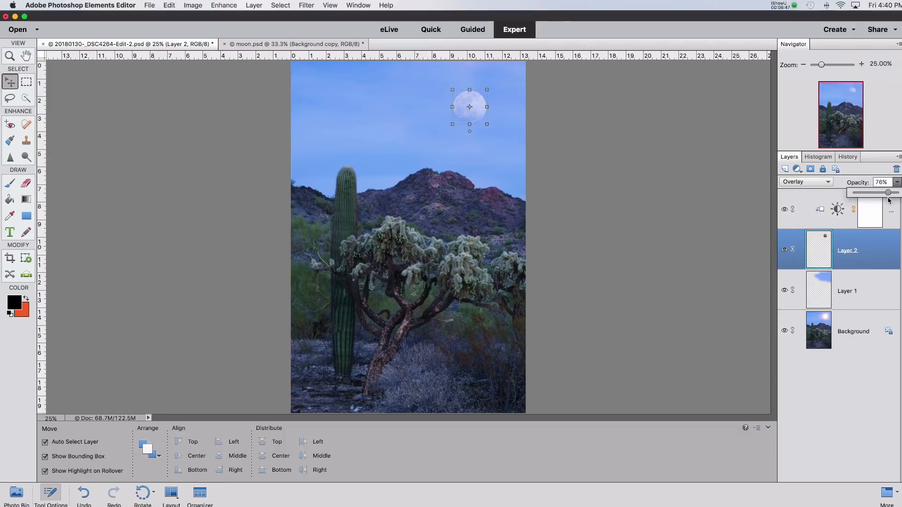
click(743, 247)
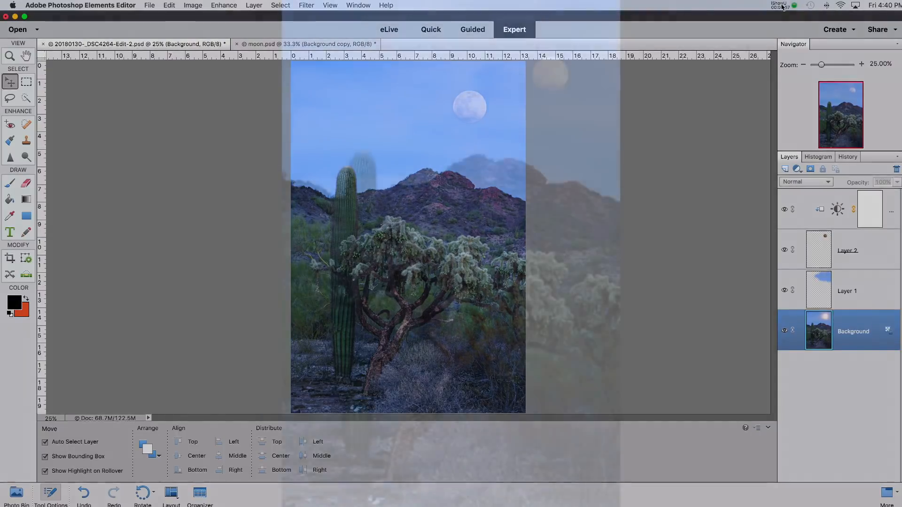
click(781, 7)
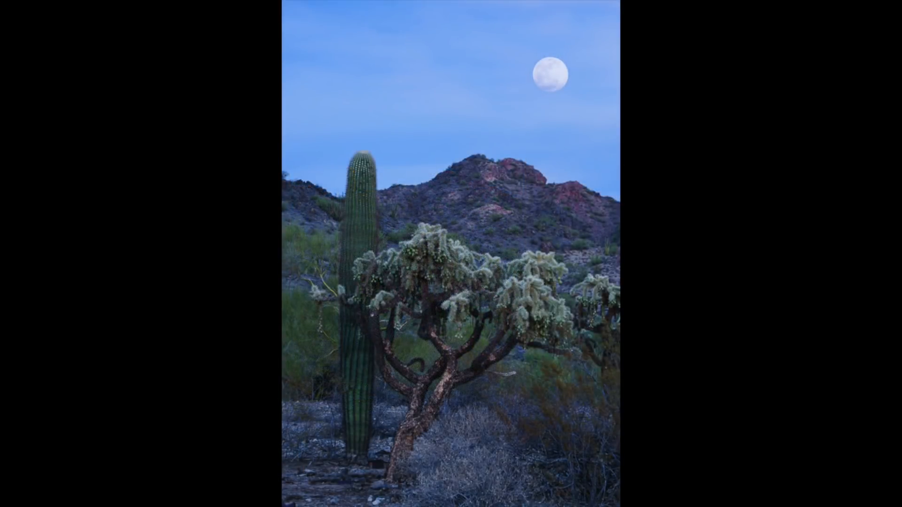